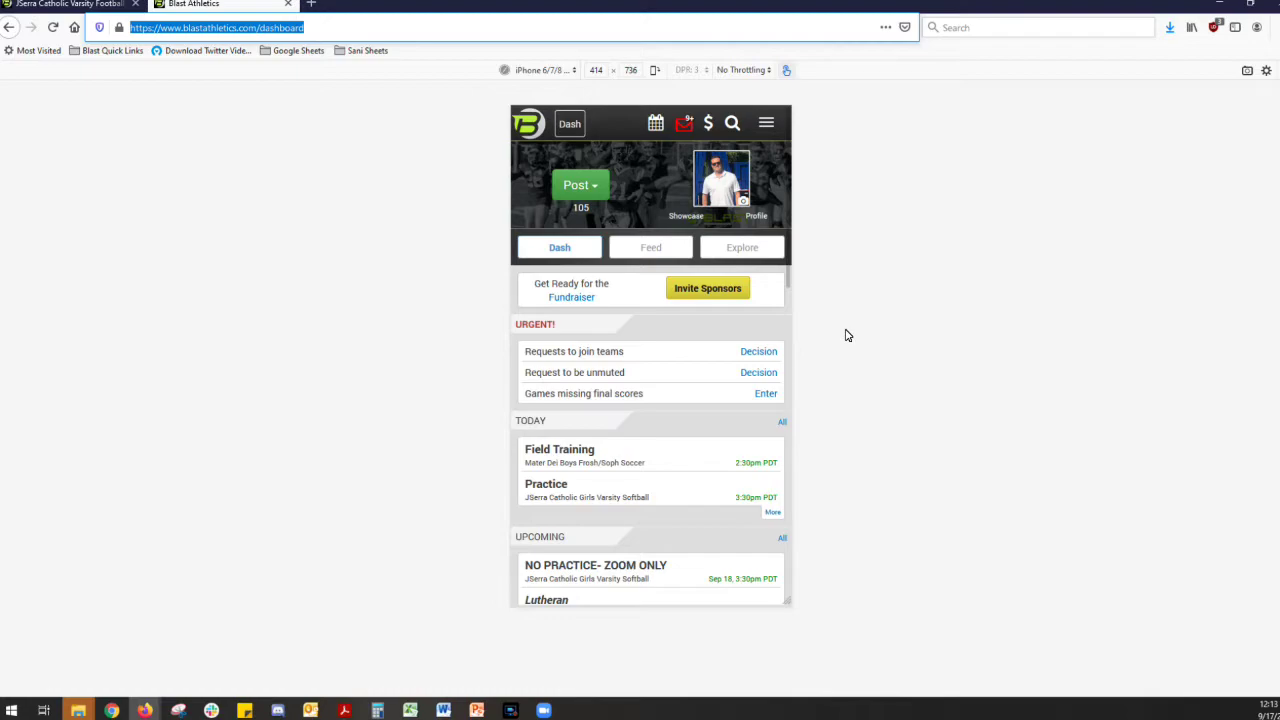
- Start a new video post and expand the Team Page destinations list
left_click(594, 194)
left_click(546, 238)
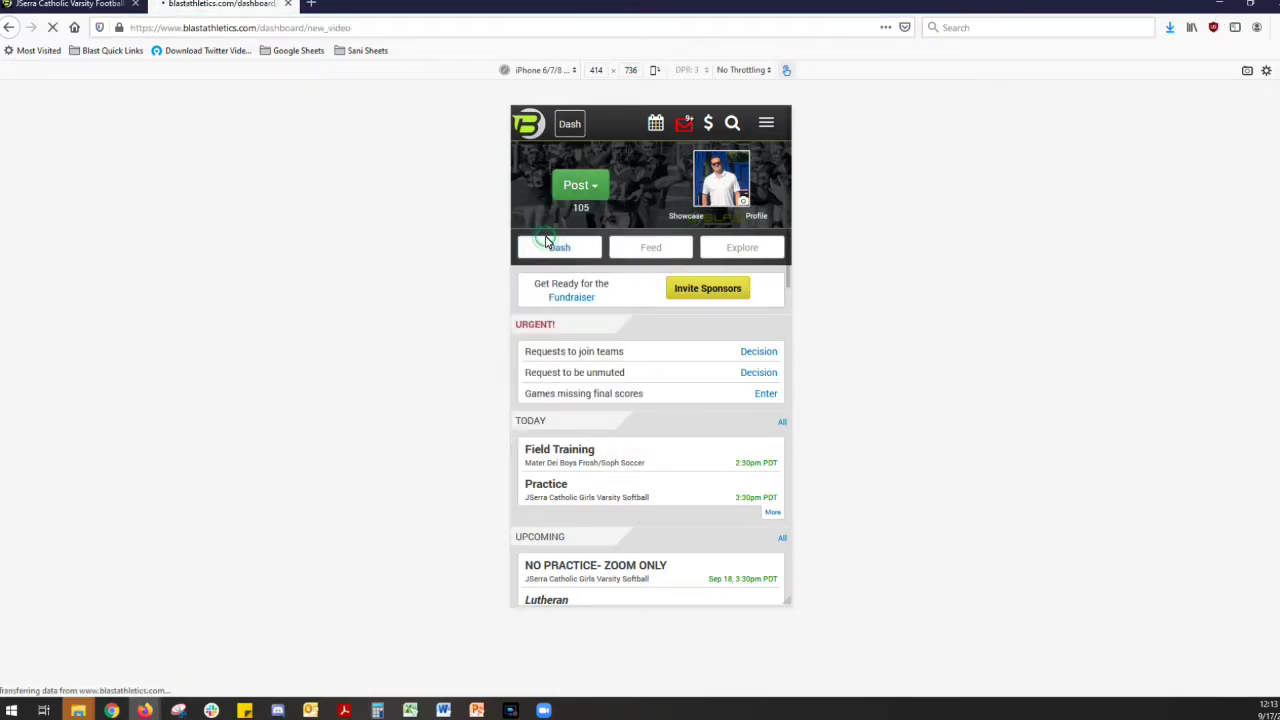
left_click(772, 245)
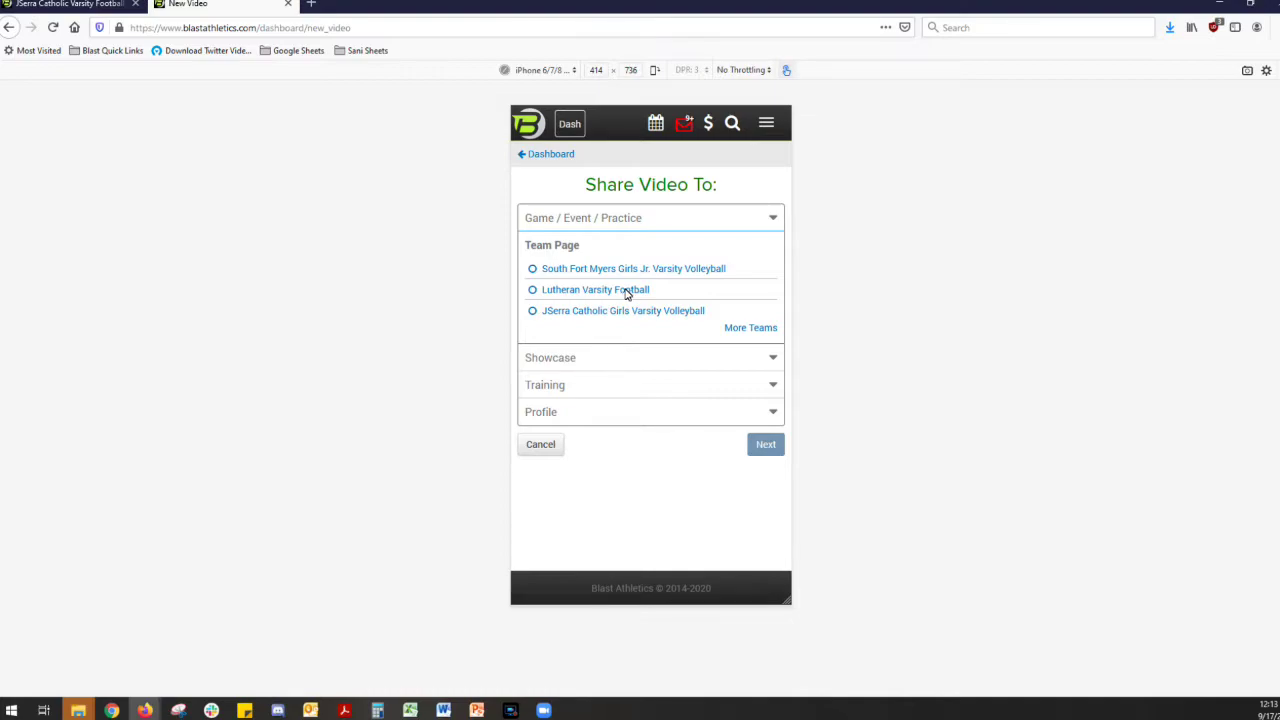
- Return to the JSerra Catholic Varsity Football team page and open the first player's fundraiser video
key("ctrl+shift+Tab")
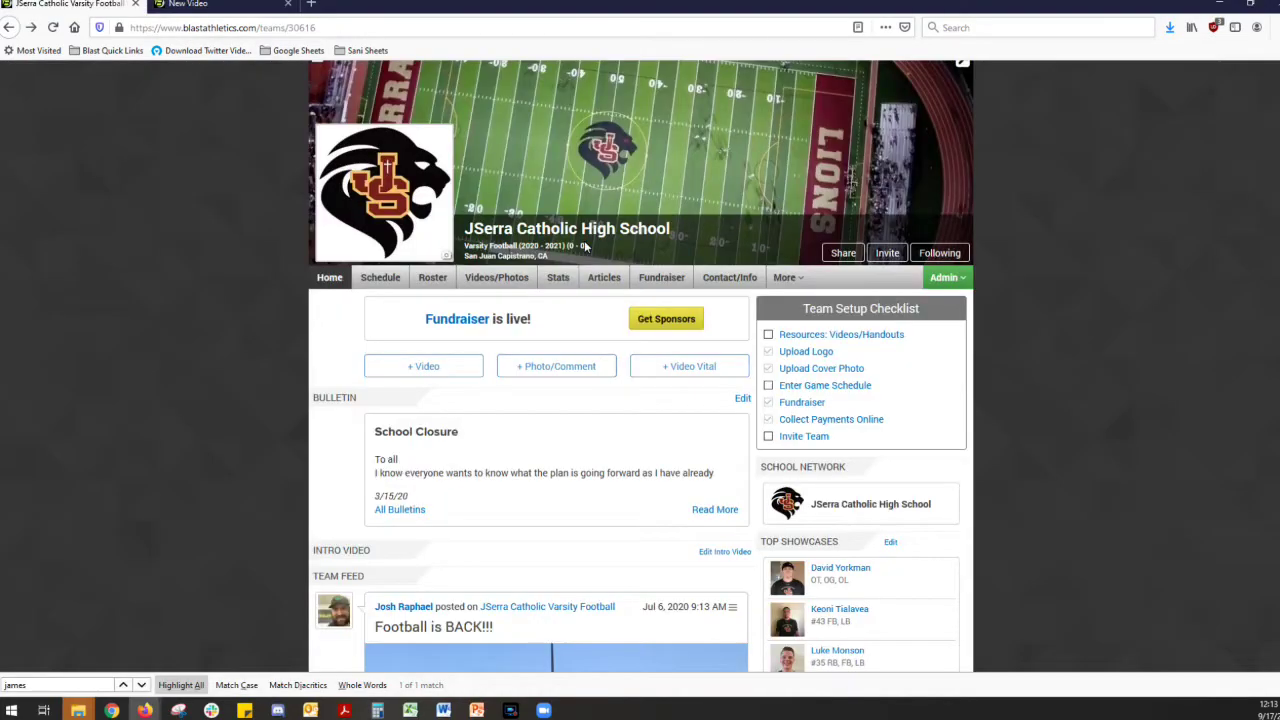
scroll(623, 267, "down", 7)
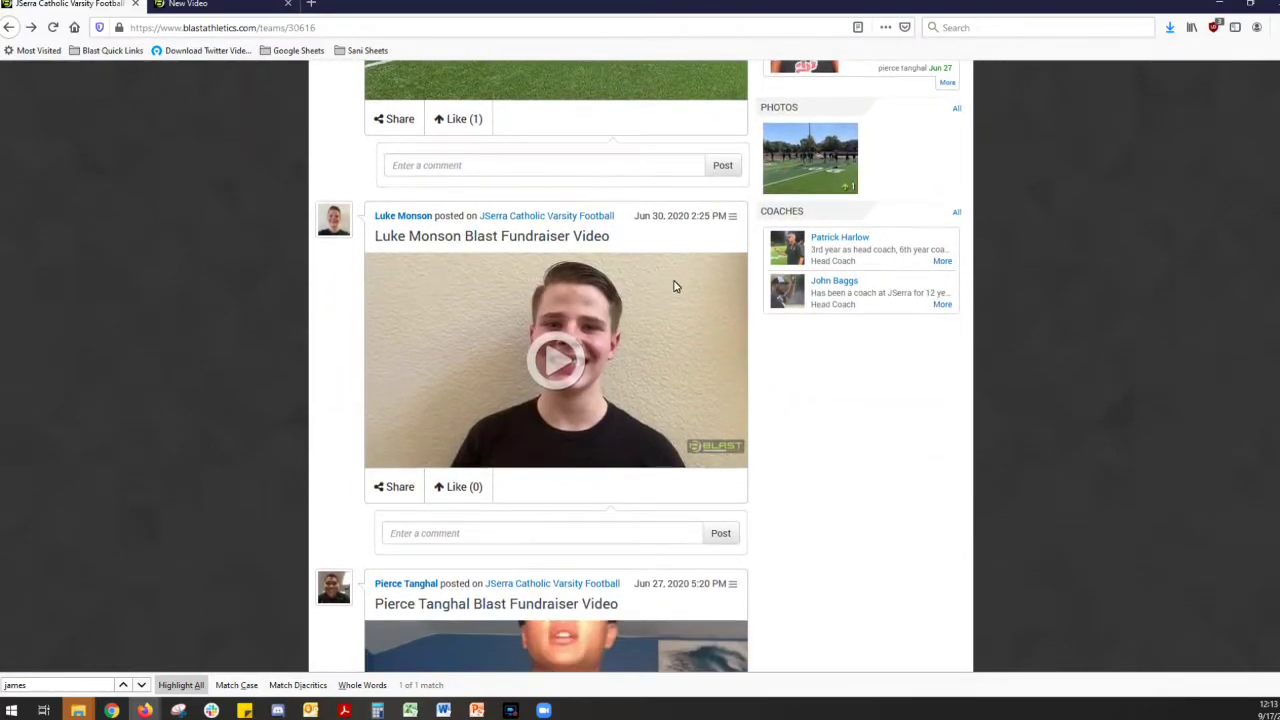
left_click(593, 360)
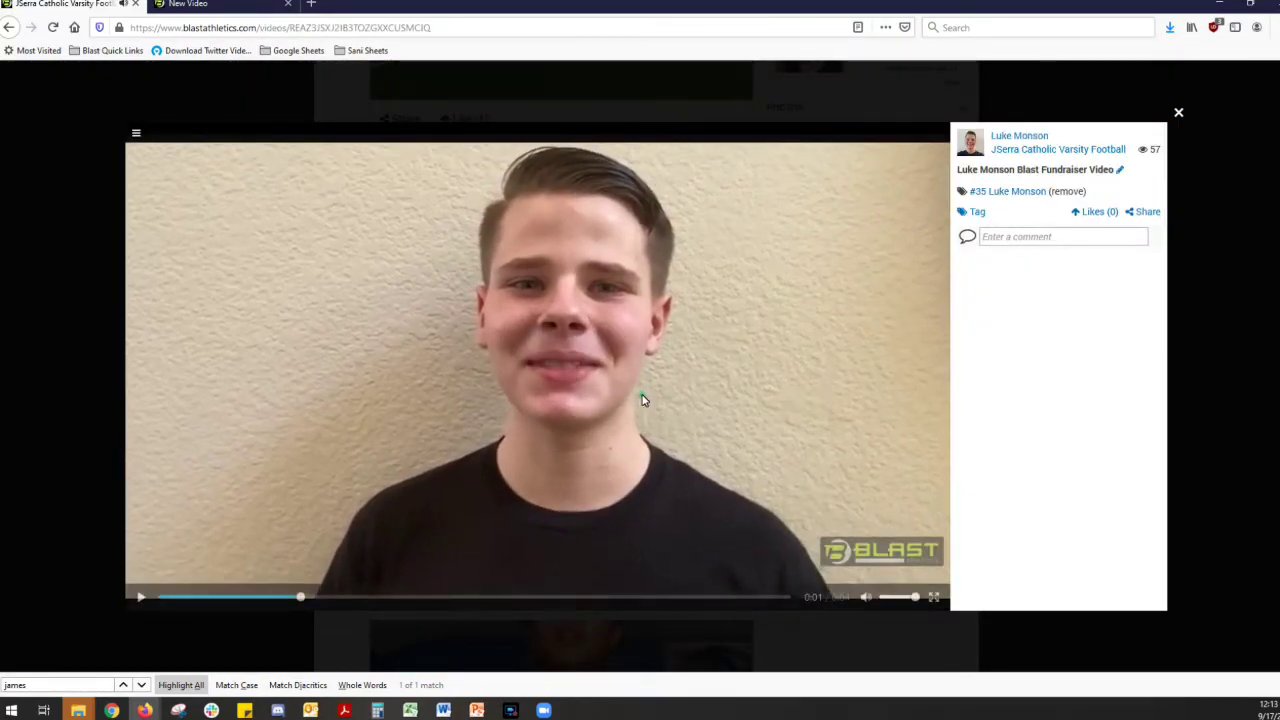
- Bring up Save Video As, cancel it, close the viewer and scroll further down the feed
right_click(633, 366)
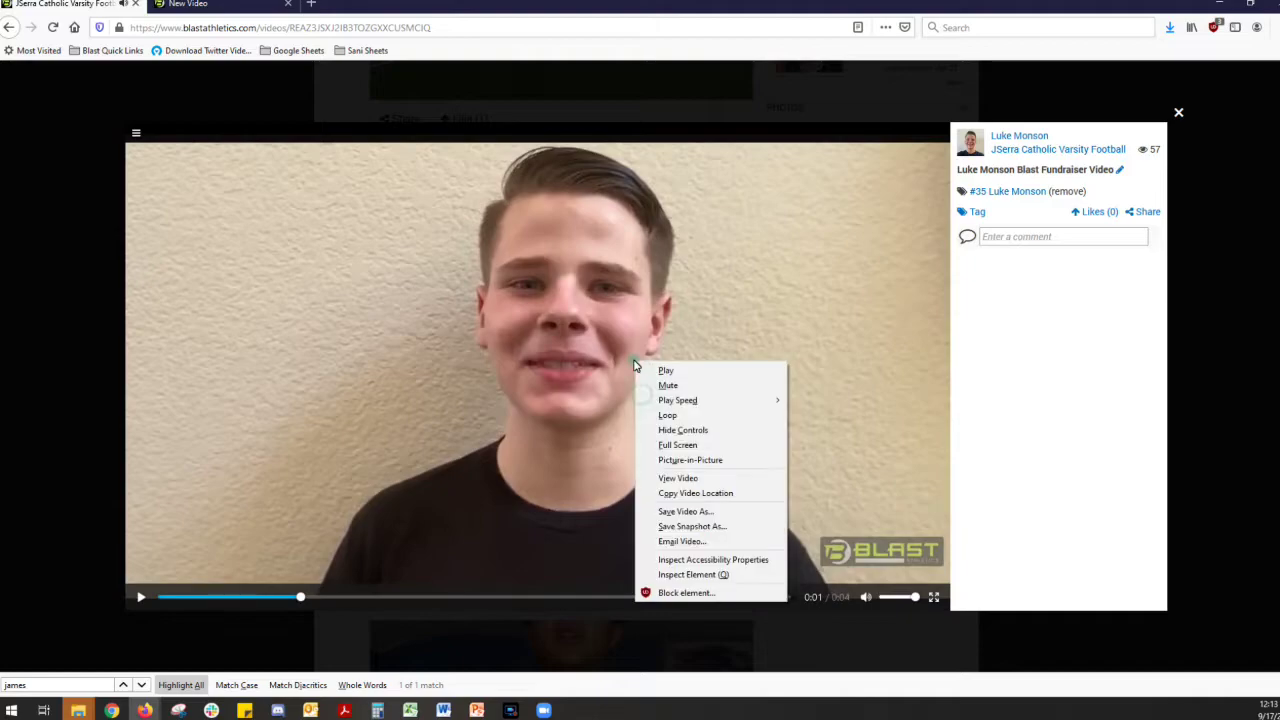
left_click(707, 512)
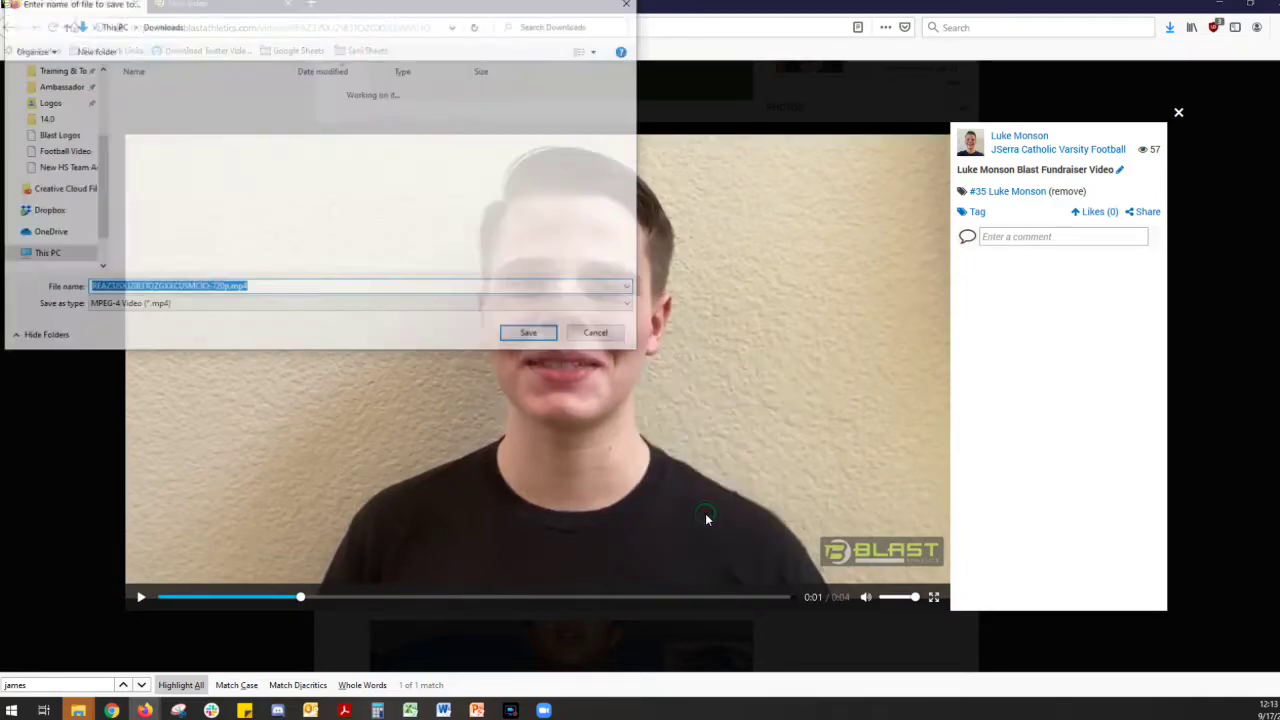
left_click(630, 4)
left_click(1178, 113)
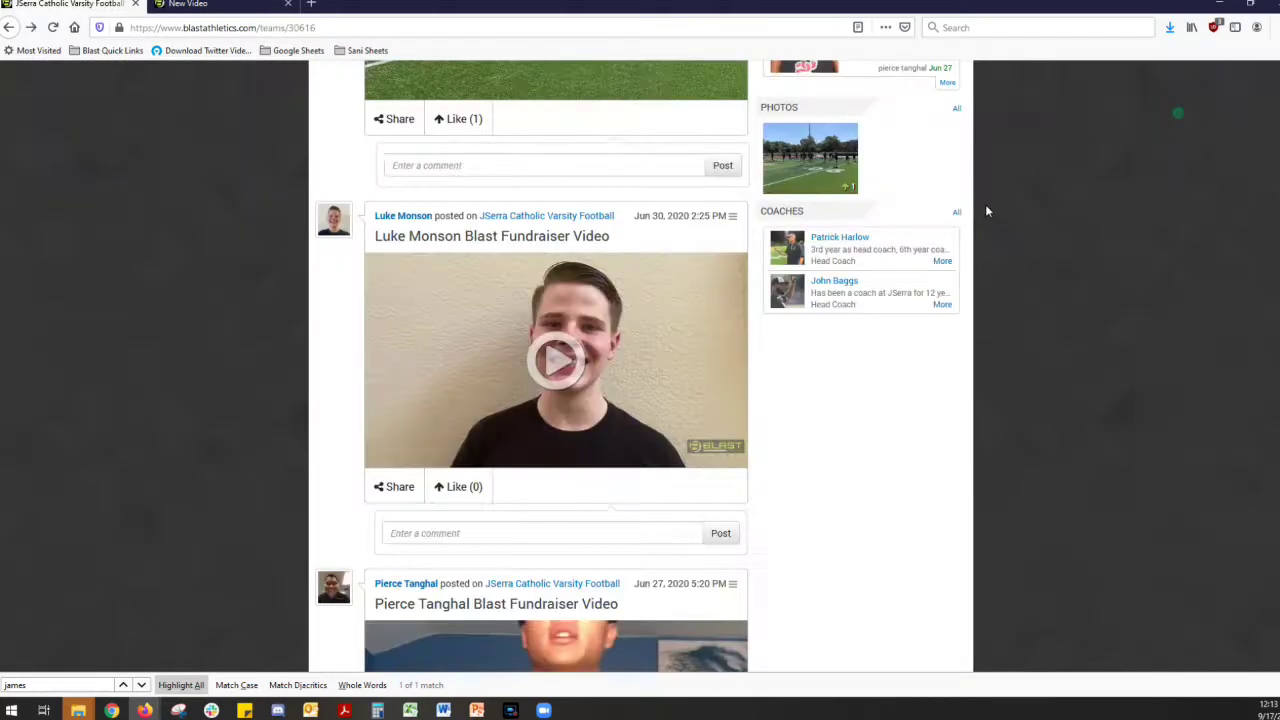
scroll(952, 245, "down", 5)
scroll(390, 257, "down", 3)
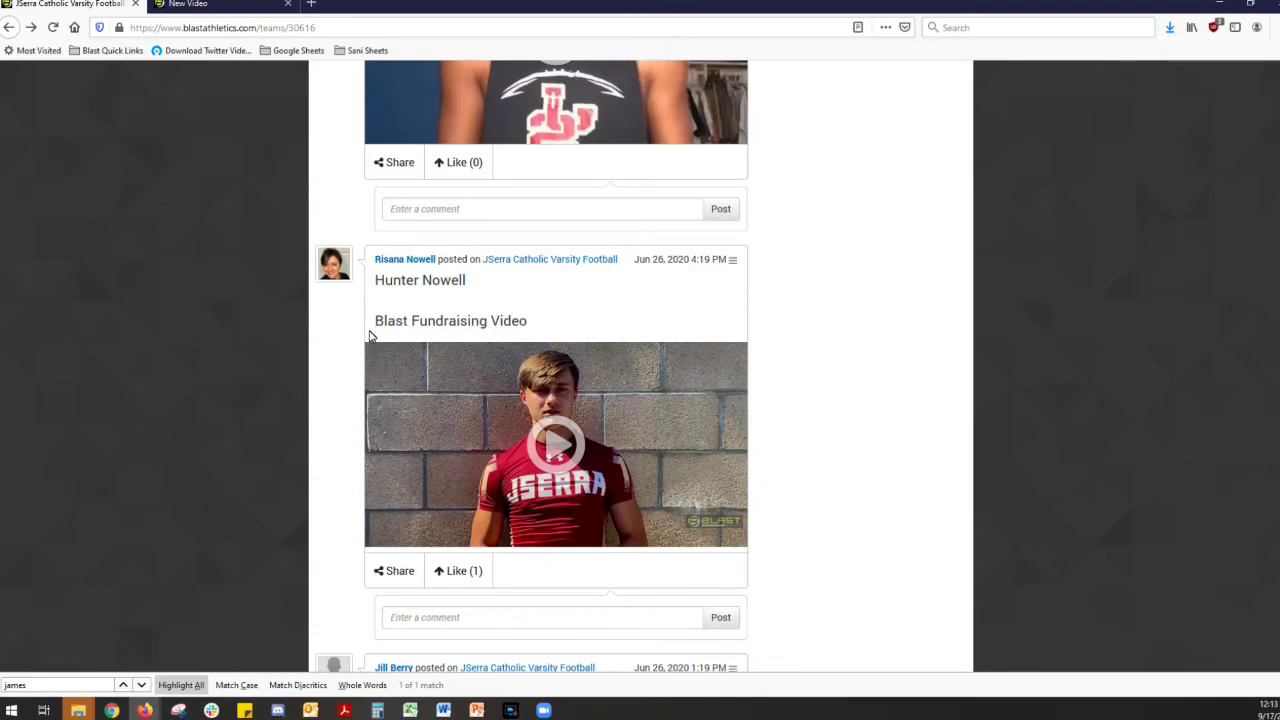
- Launch Photos from Start and create a new video project named 'JSerra Varsity Football Intro'
left_click(11, 711)
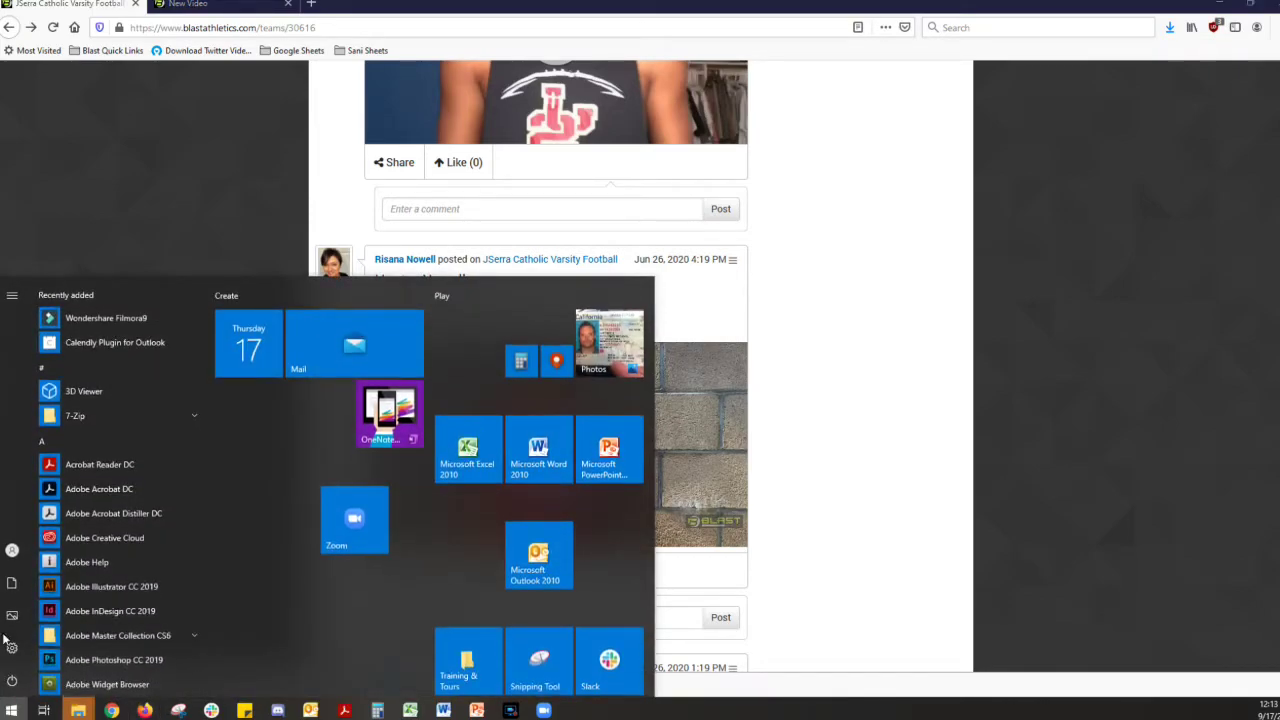
left_click(623, 350)
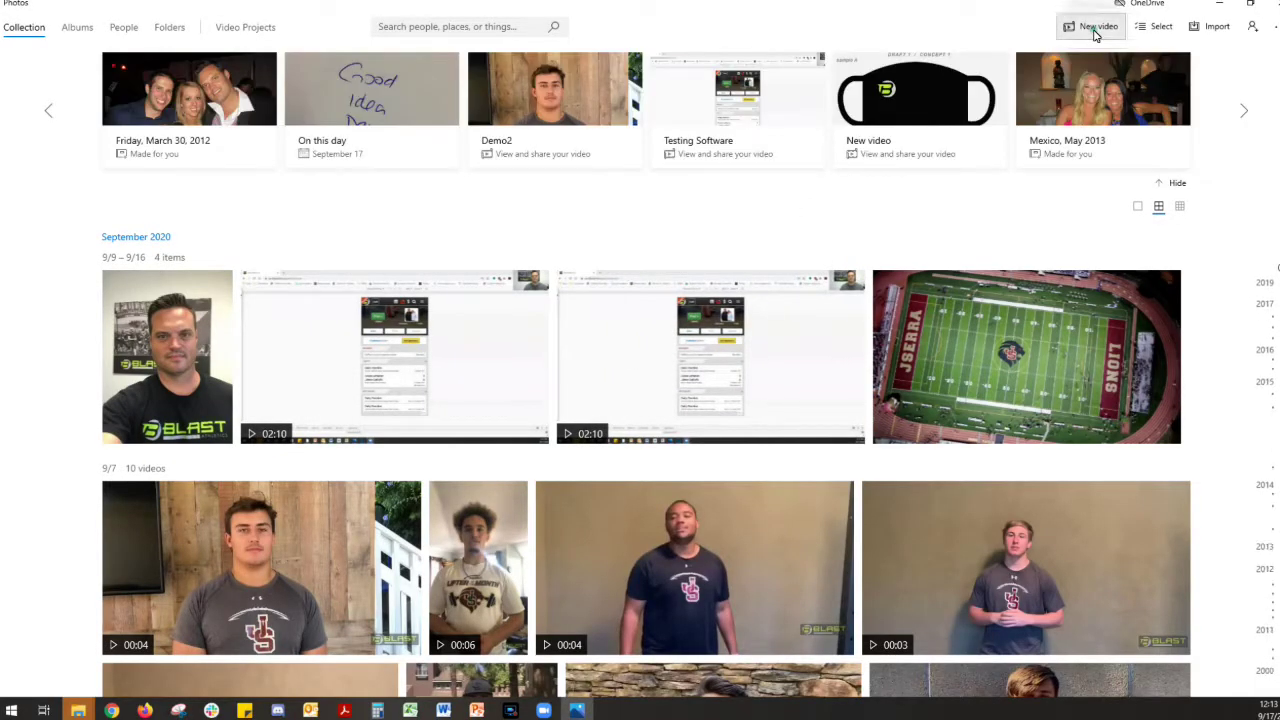
left_click(1095, 35)
left_click(1080, 56)
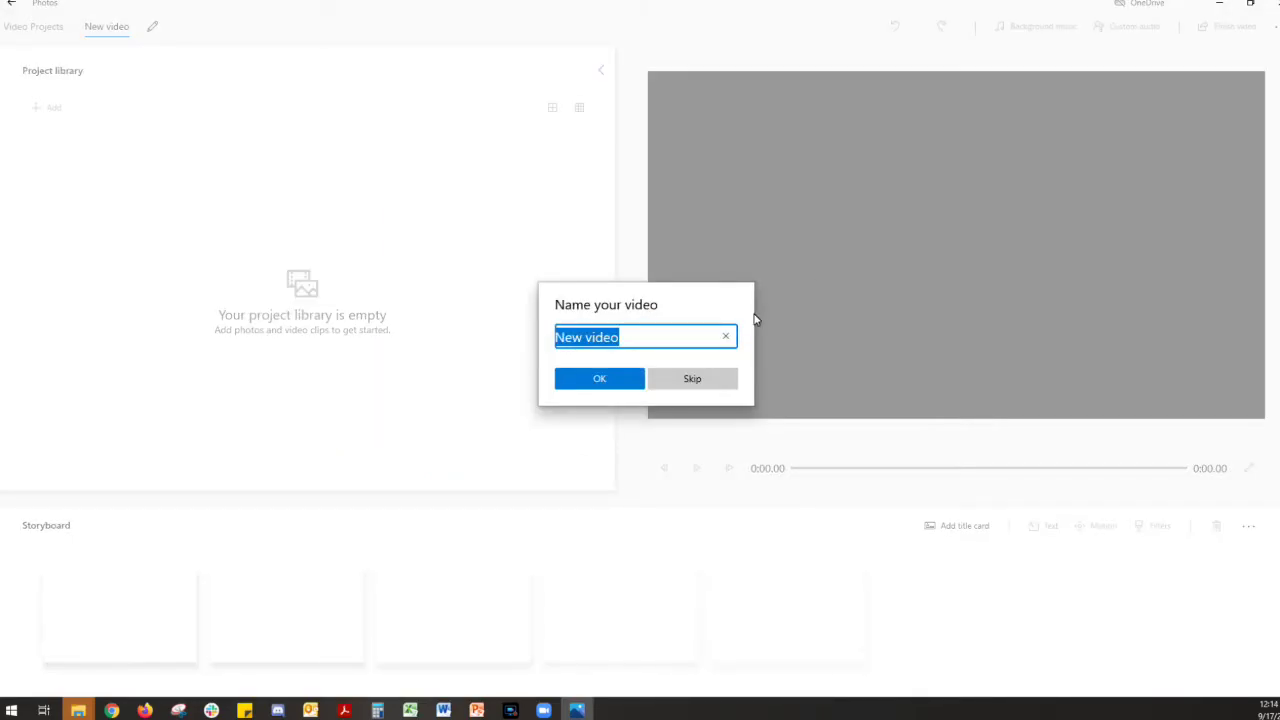
type("JSerra Varsi")
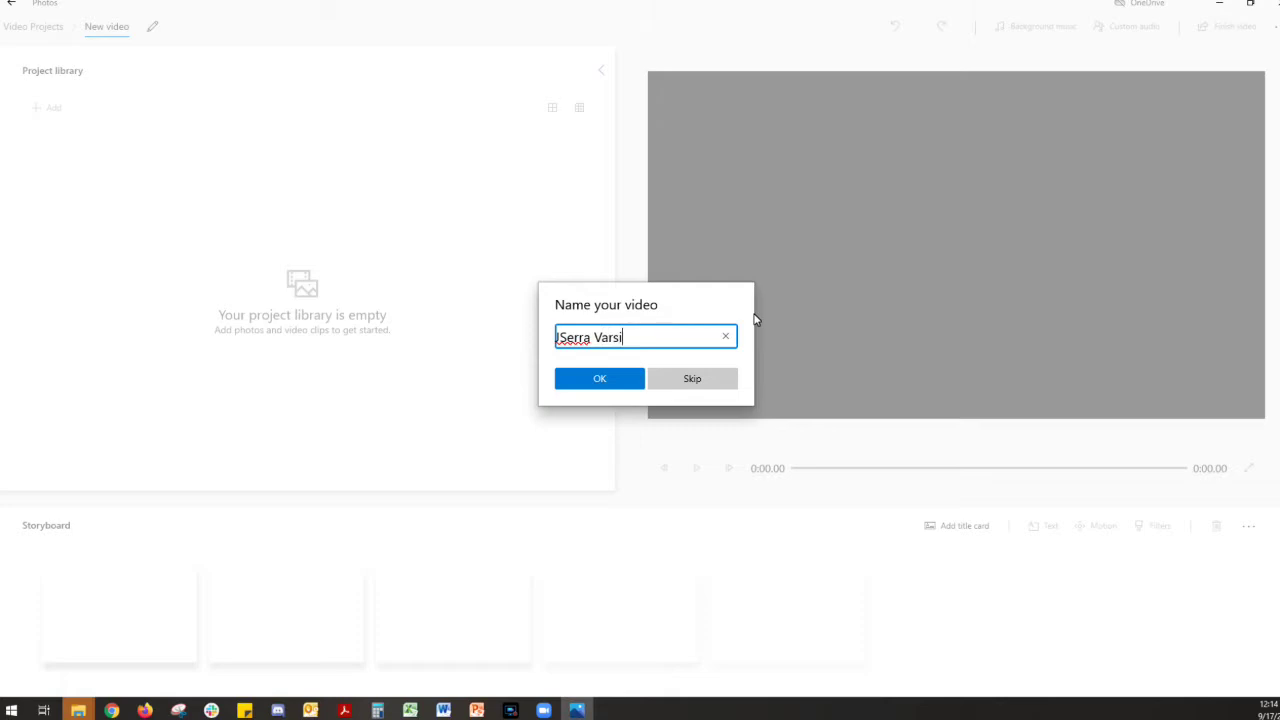
type("ty Football Intro")
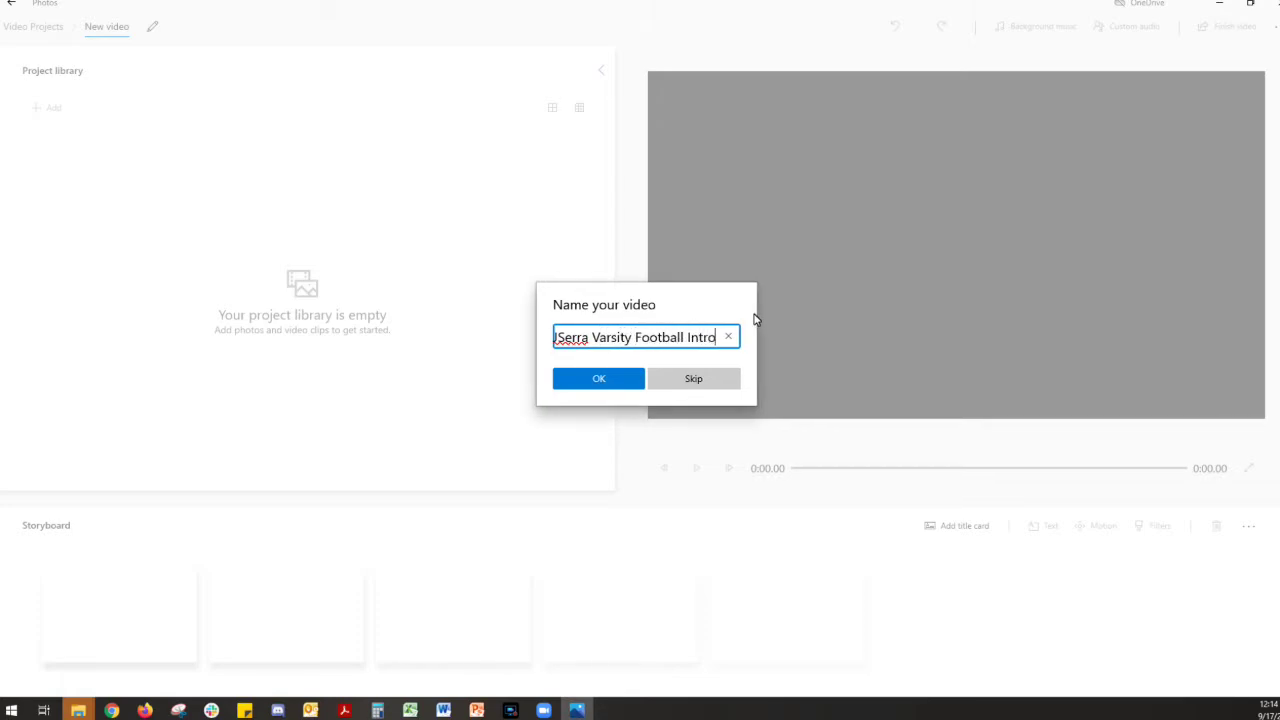
- Confirm the project name and import 2.mp4, 4.mp4, 6.mp4 and 7.mp4 from Football Video
left_click(607, 382)
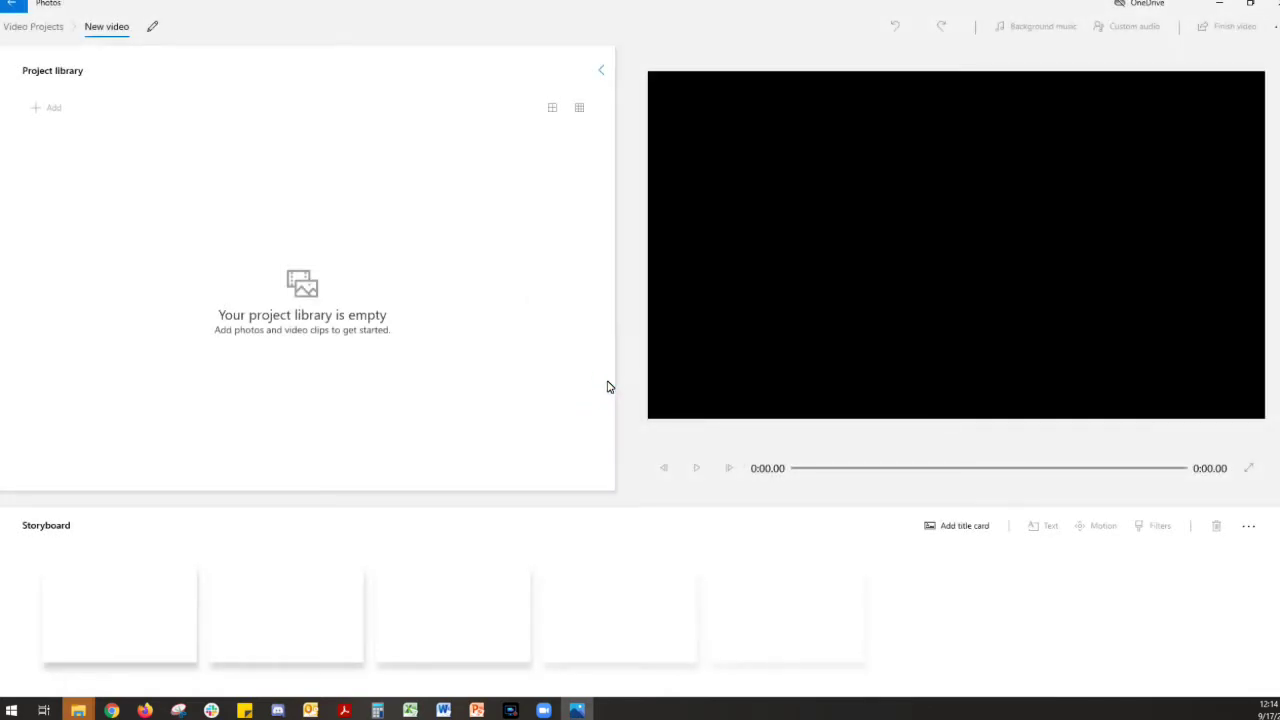
left_click(50, 113)
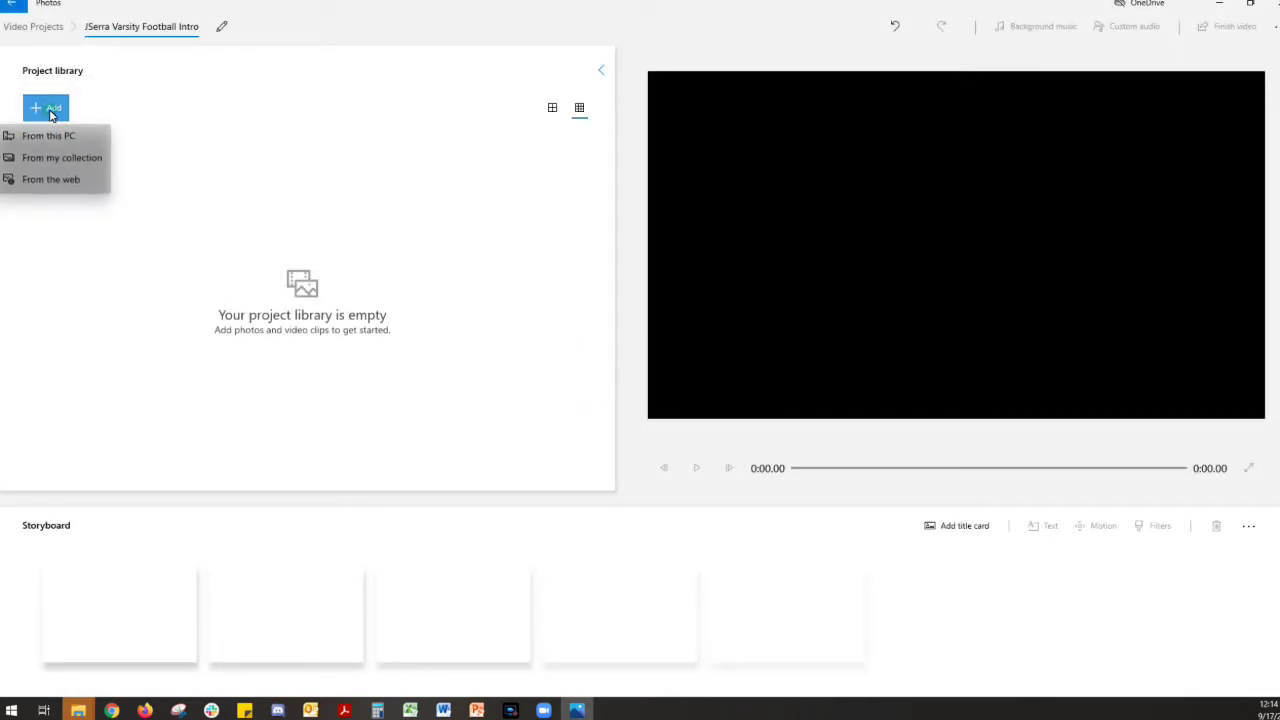
left_click(50, 136)
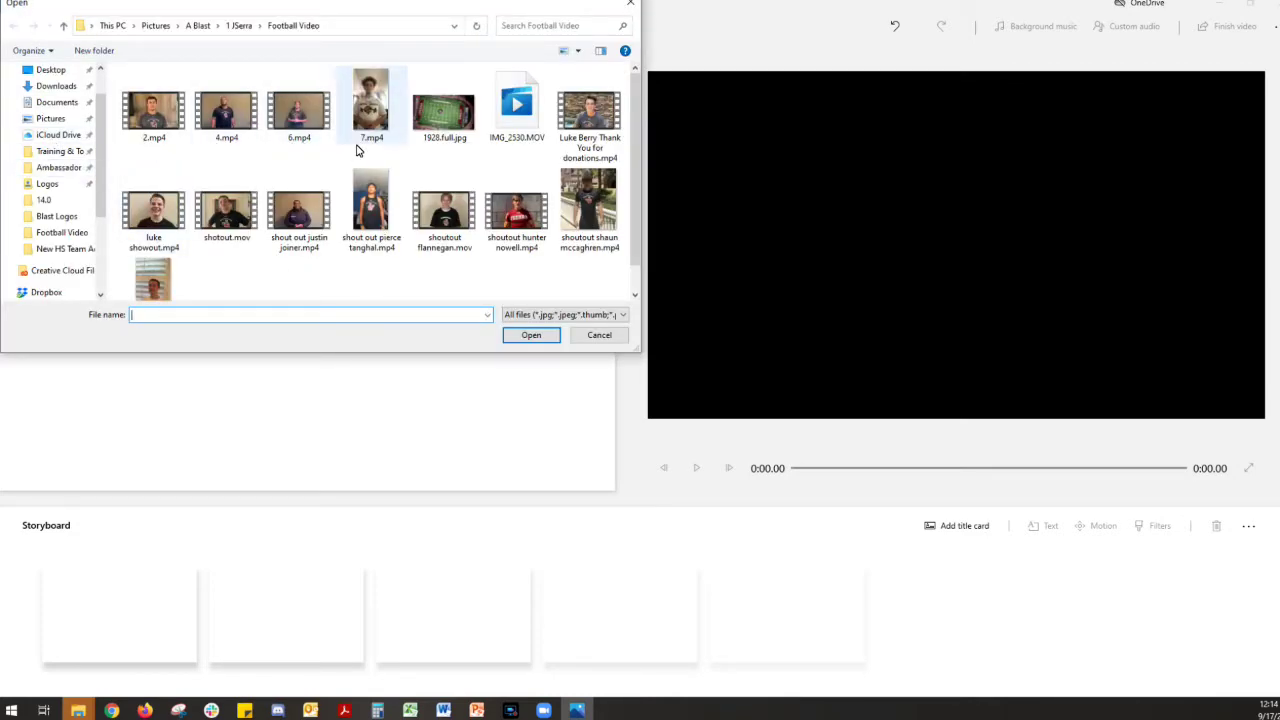
left_click(152, 112)
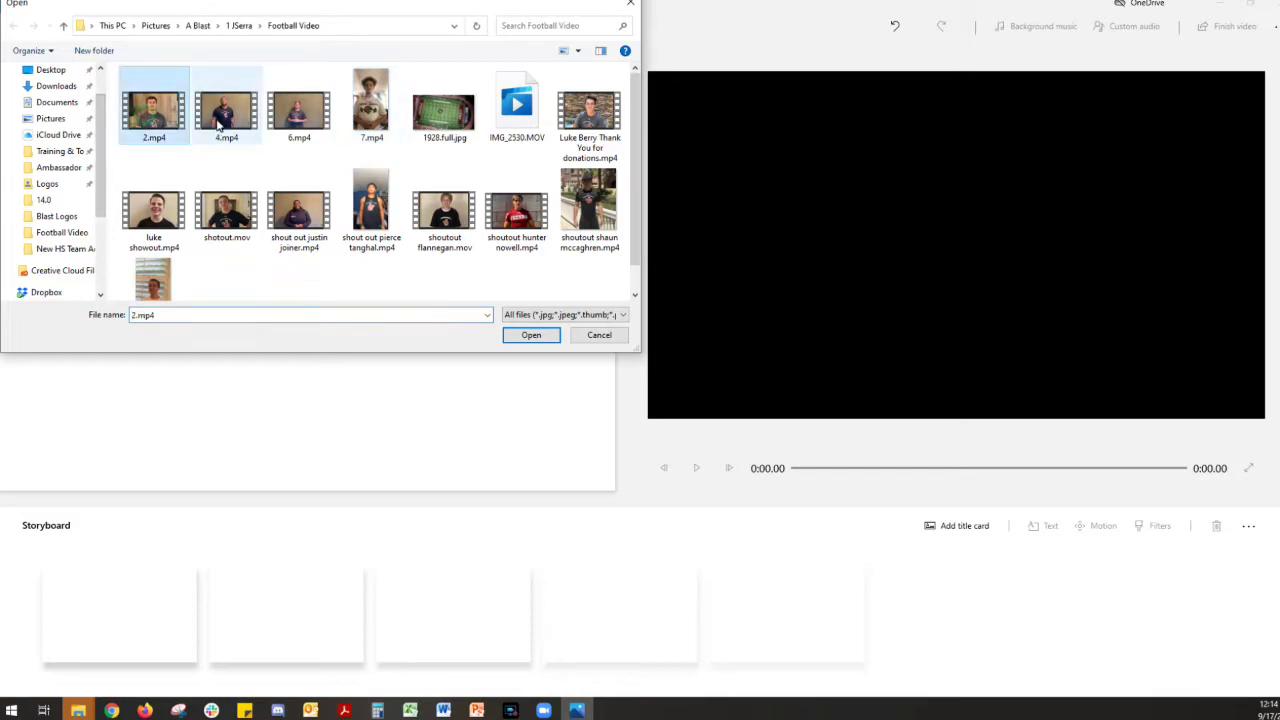
left_click(220, 120, "ctrl")
left_click(300, 120, "ctrl")
left_click(345, 120, "ctrl")
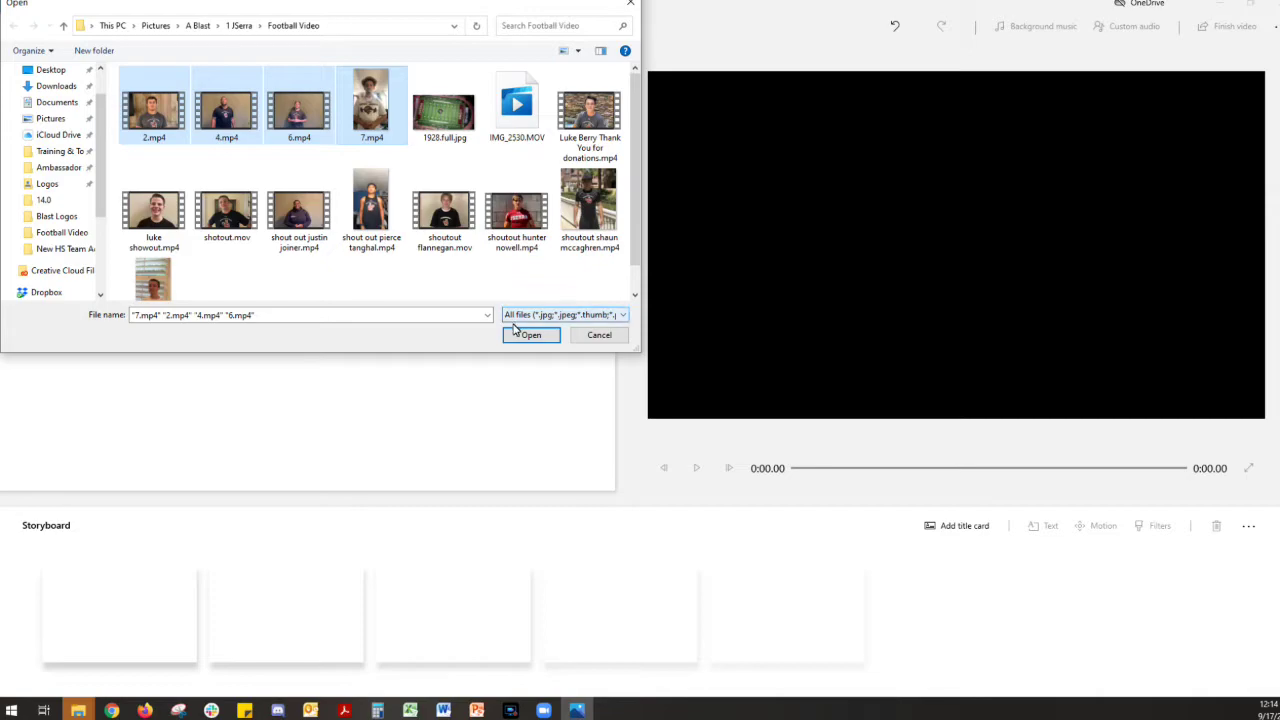
left_click(530, 336)
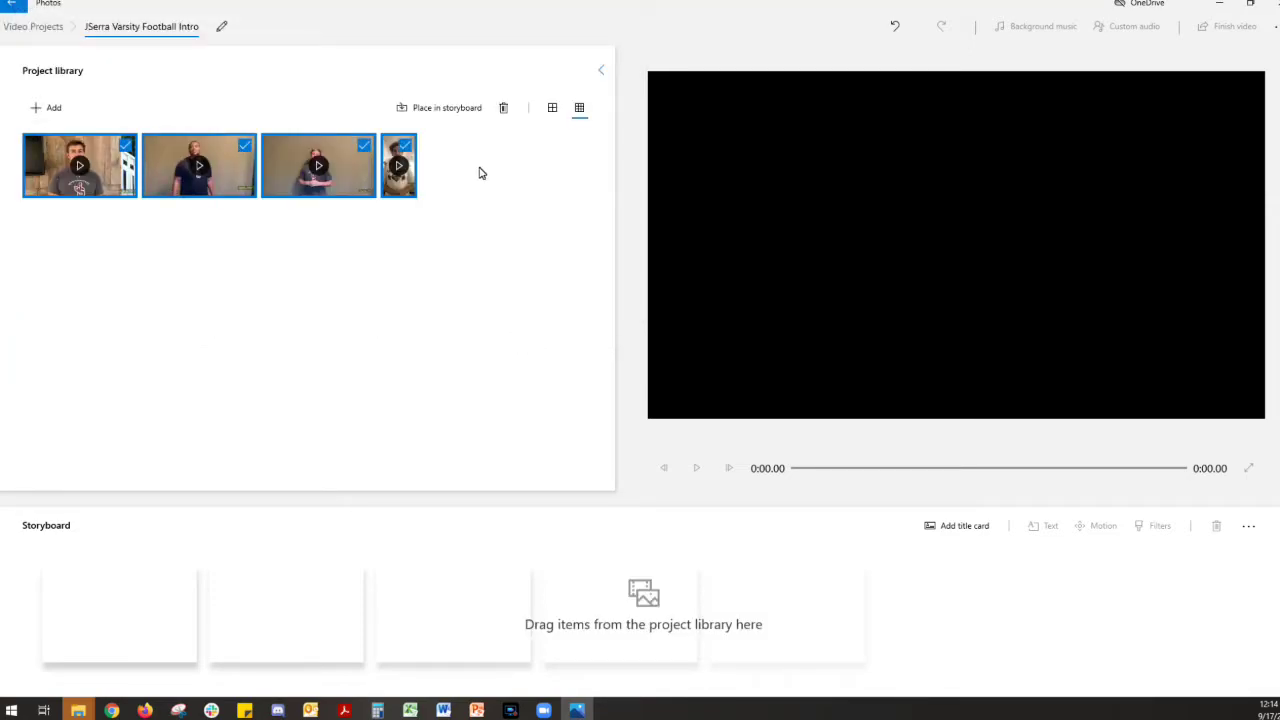
- Drag the four clips into the storyboard and briefly play the 18.93-second preview
left_click_drag(52, 165, 200, 604)
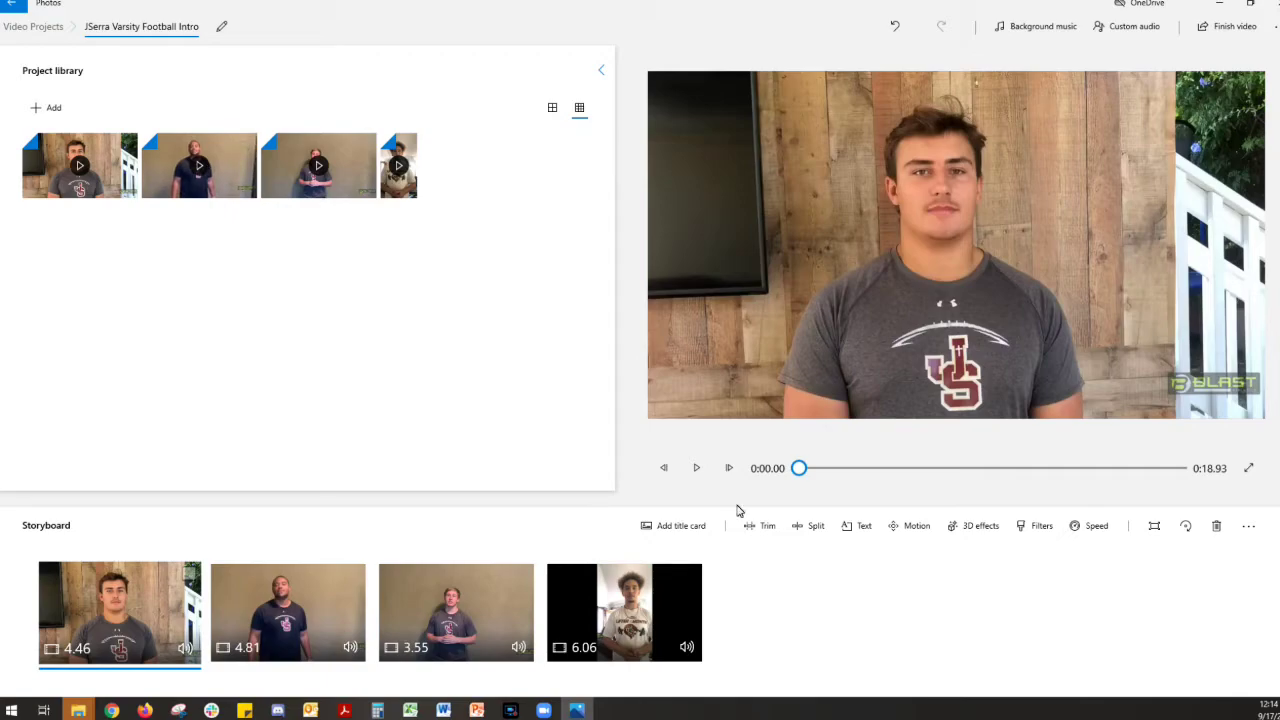
left_click(697, 470)
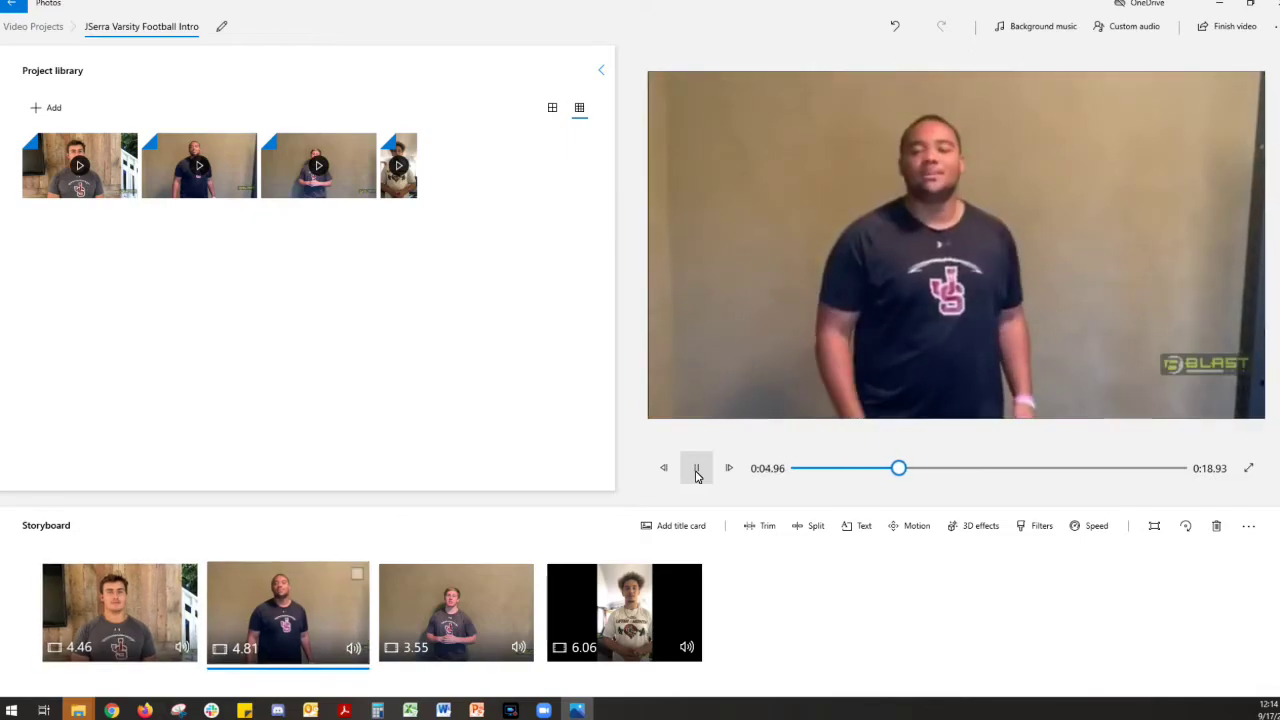
left_click(697, 472)
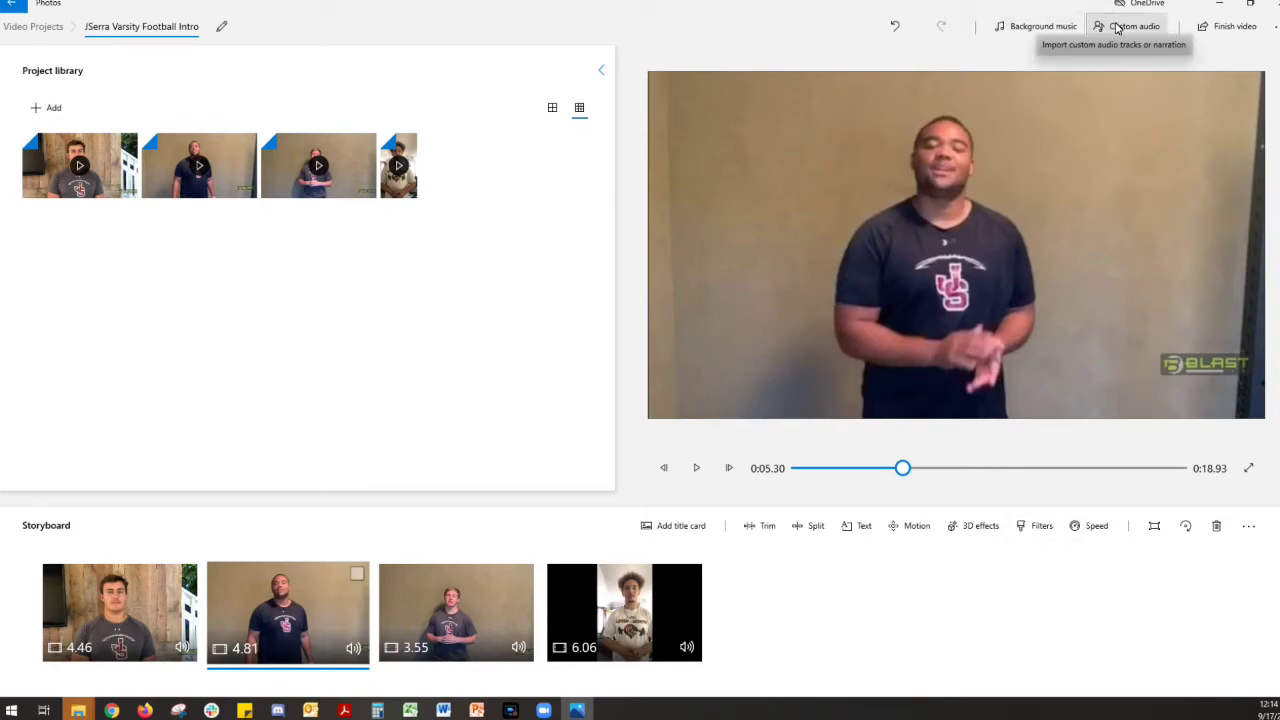
left_click(1228, 26)
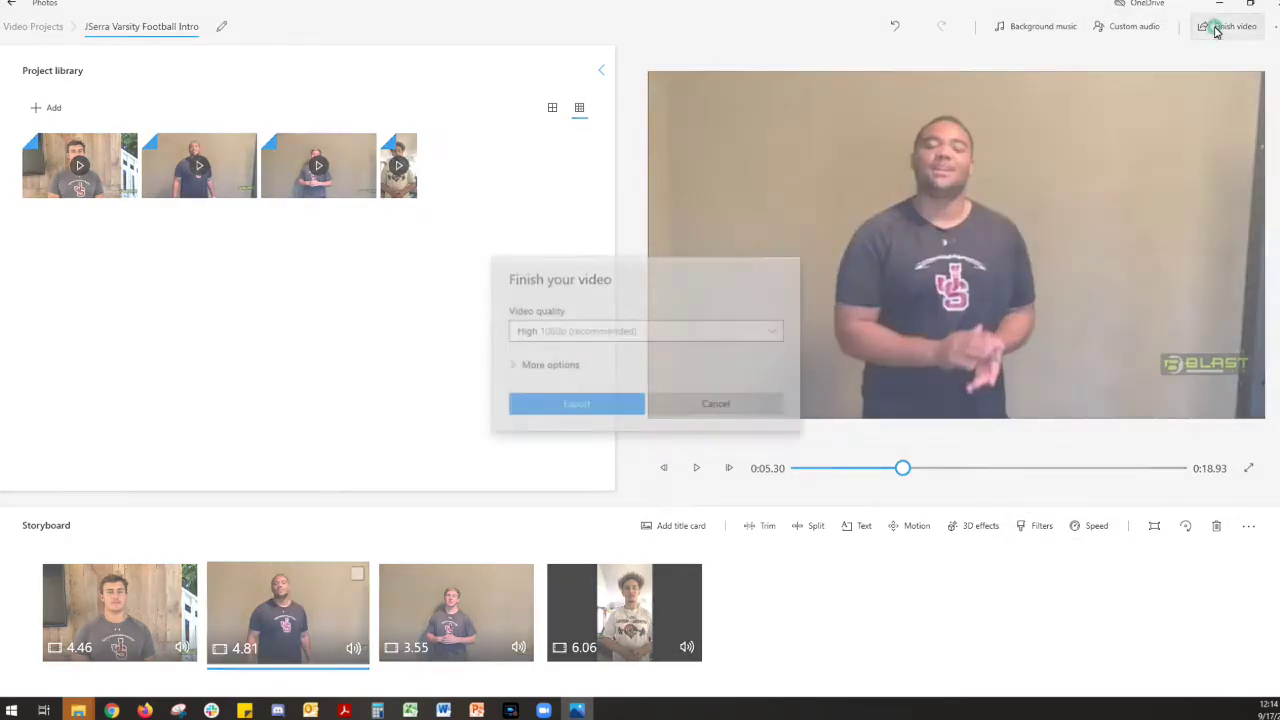
left_click(590, 331)
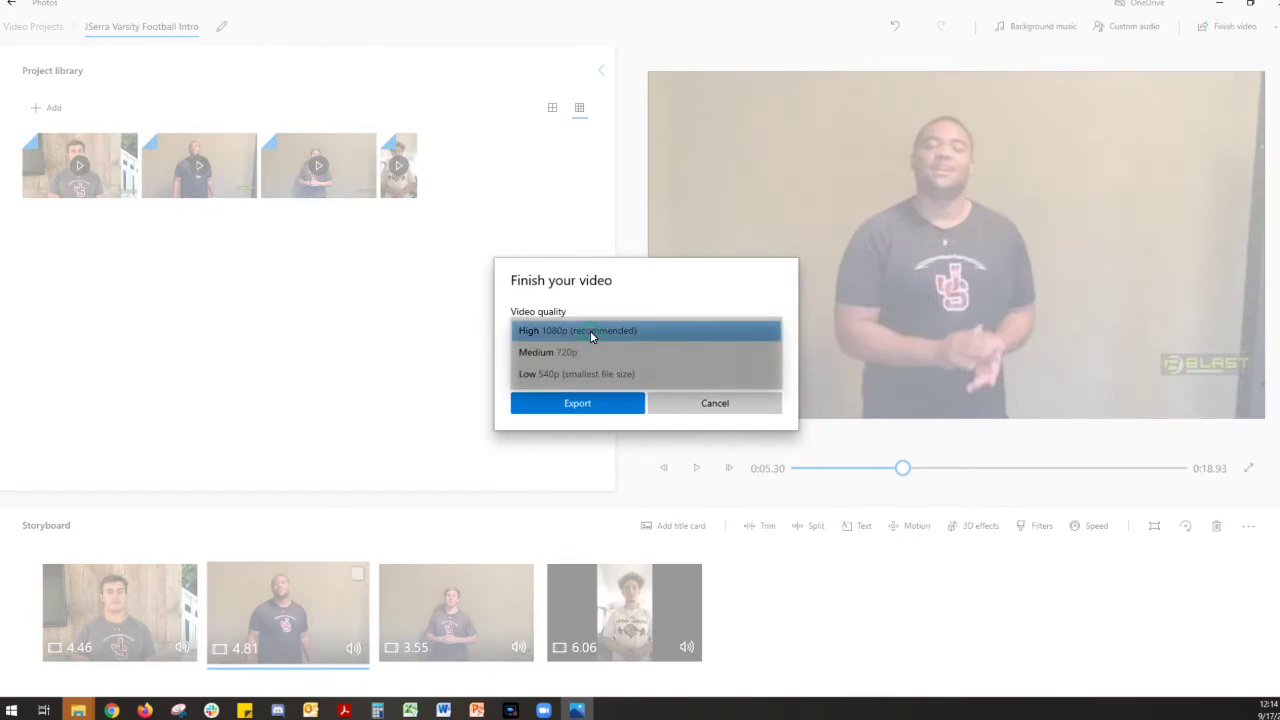
left_click(585, 362)
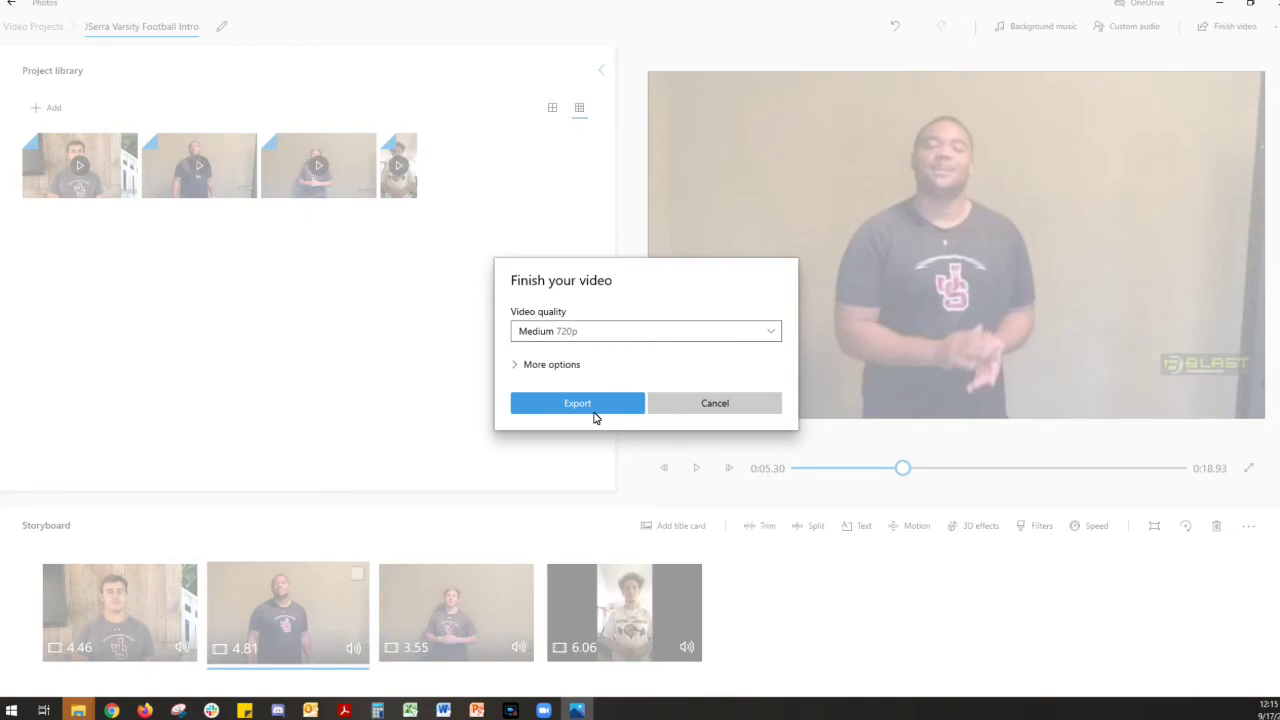
left_click(712, 404)
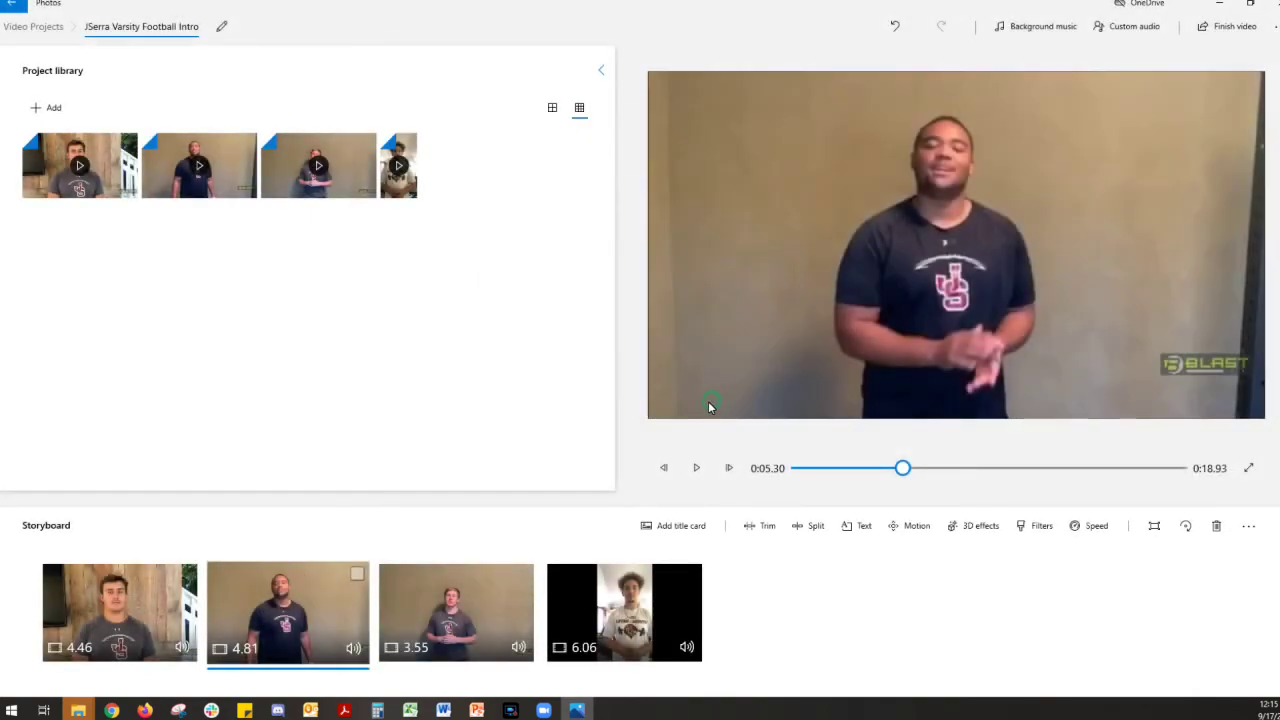